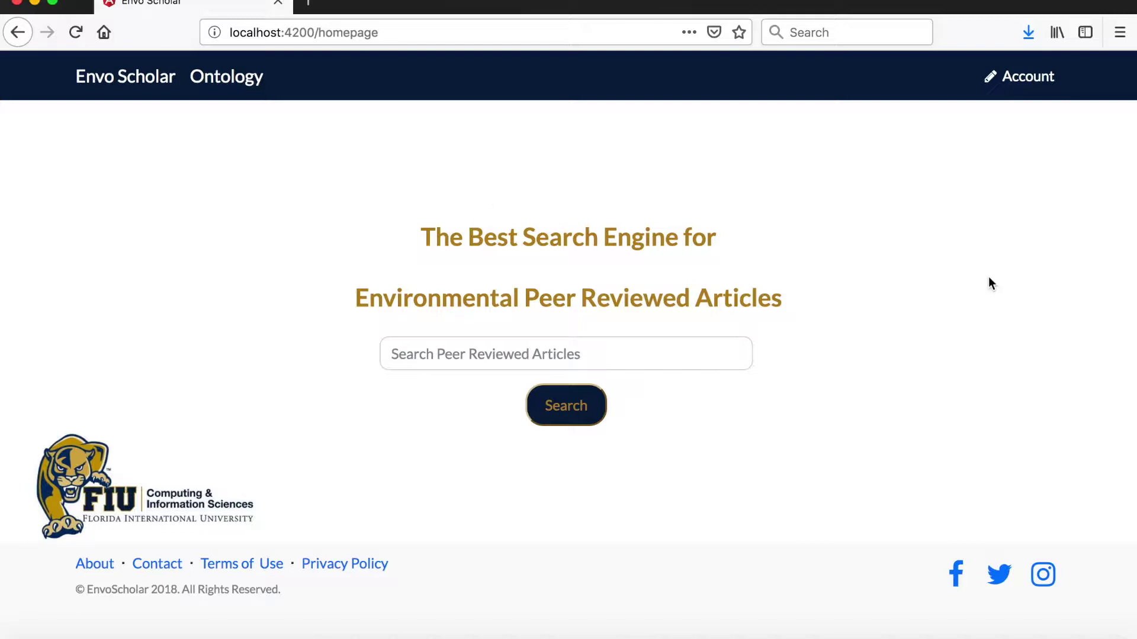
Open the Envo Scholar sign-in page from the Account link in the top bar.
left_click(1027, 78)
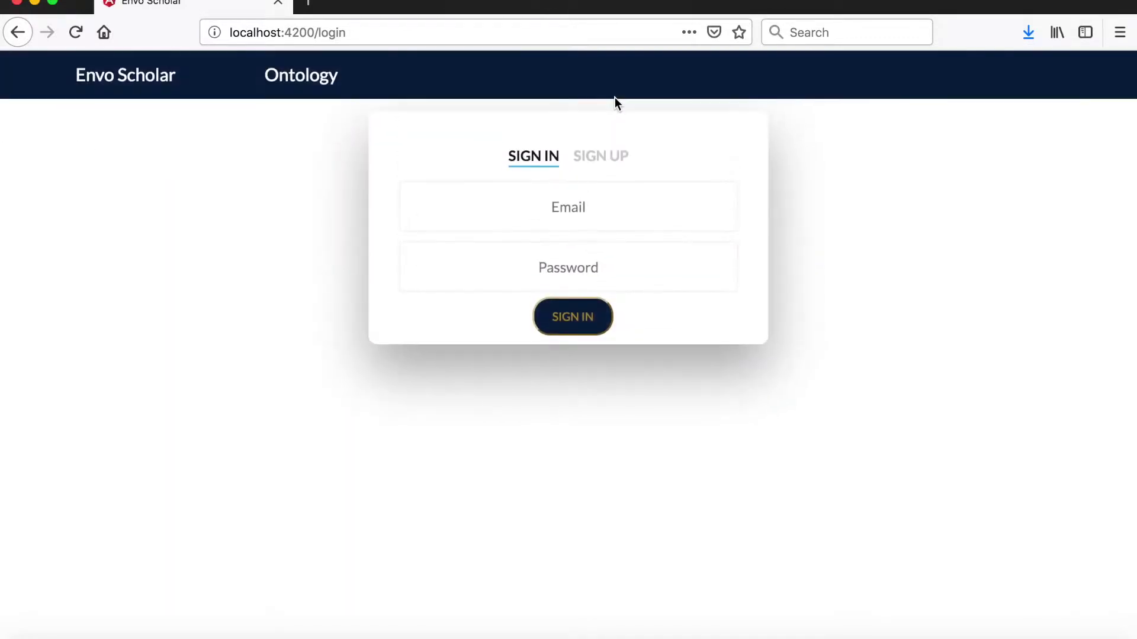
left_click(599, 161)
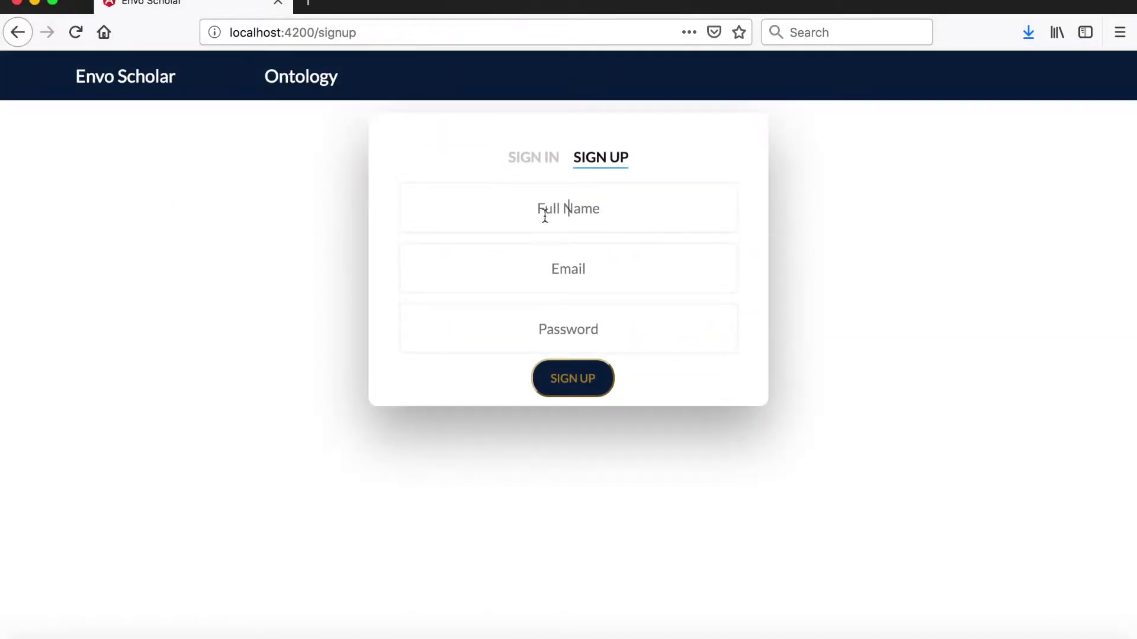
left_click(544, 216)
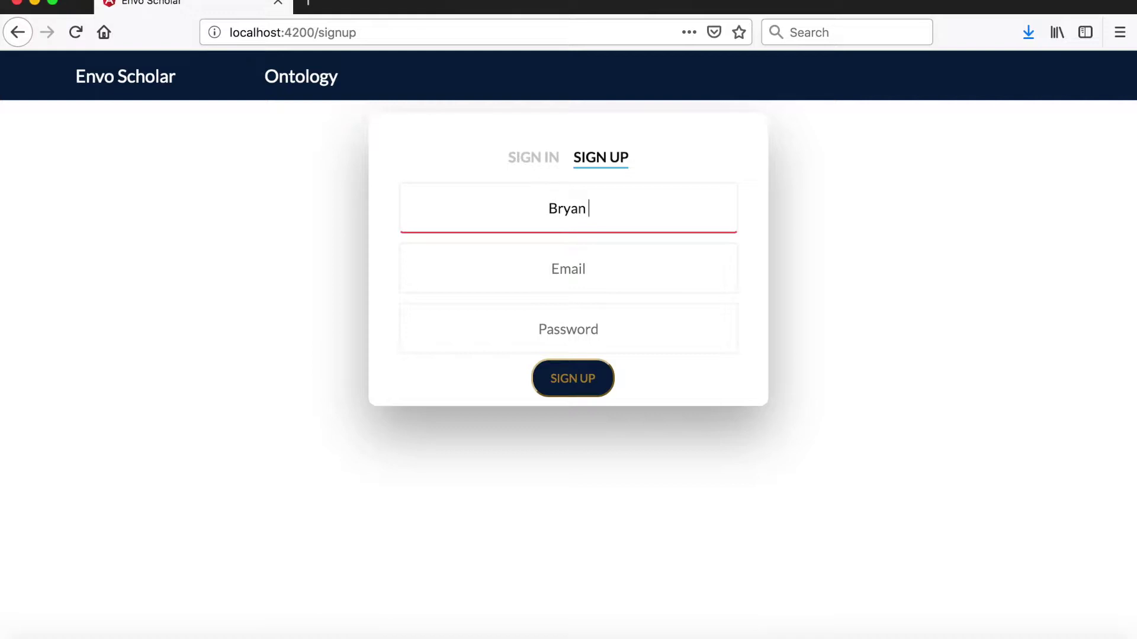
left_click(541, 254)
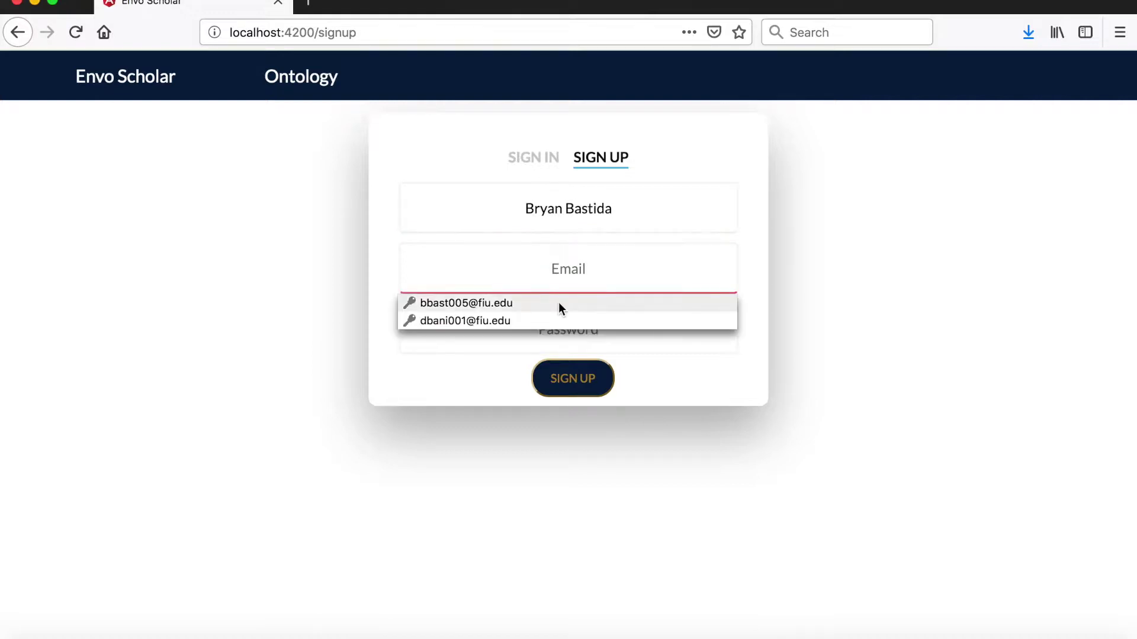
left_click(559, 303)
left_click(574, 379)
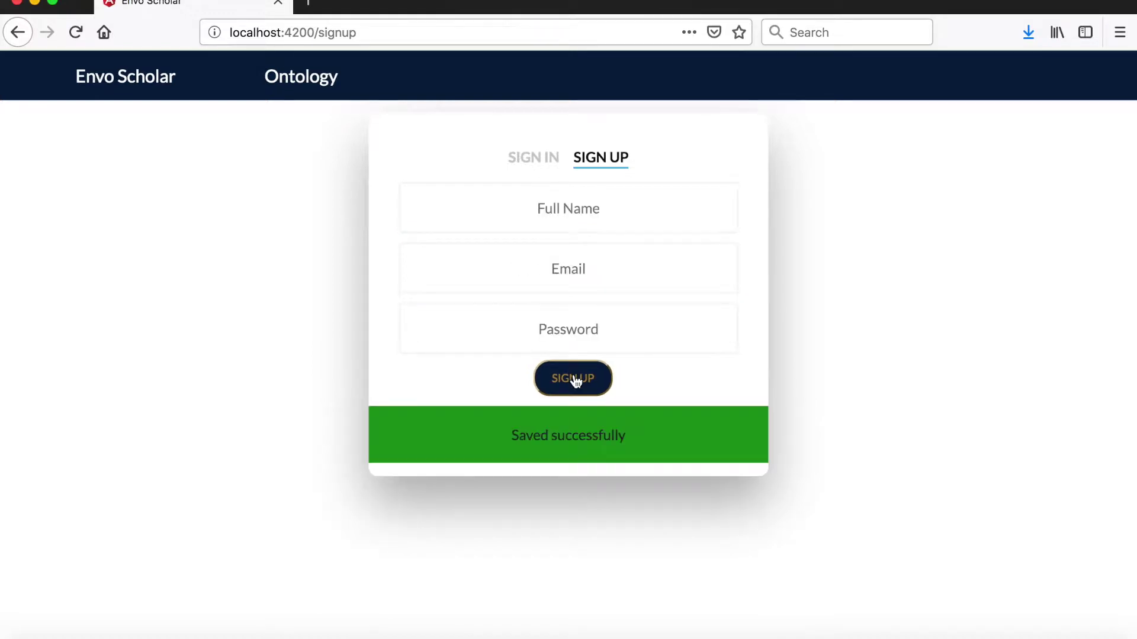
Sign in to the new account with the saved email and password.
left_click(532, 157)
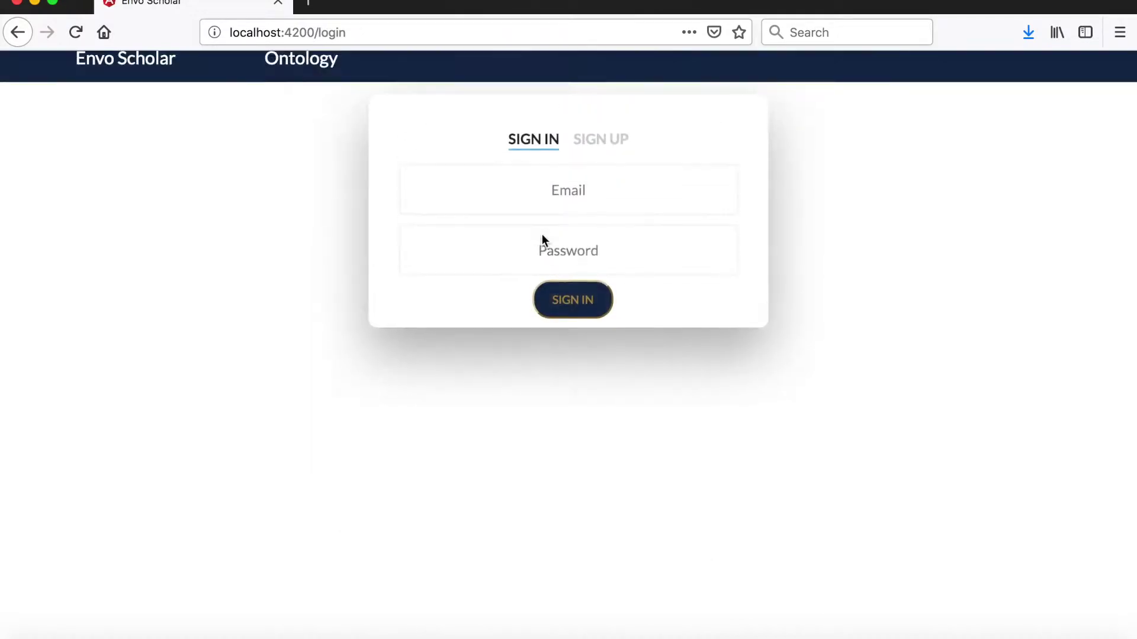
left_click(571, 208)
left_click(548, 243)
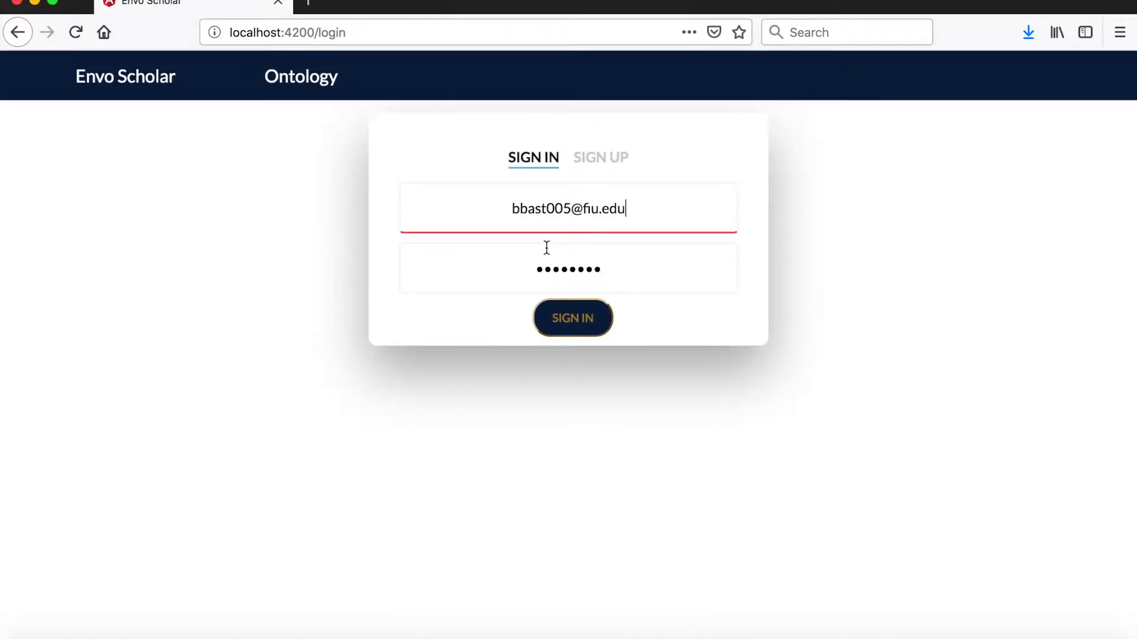
left_click(567, 321)
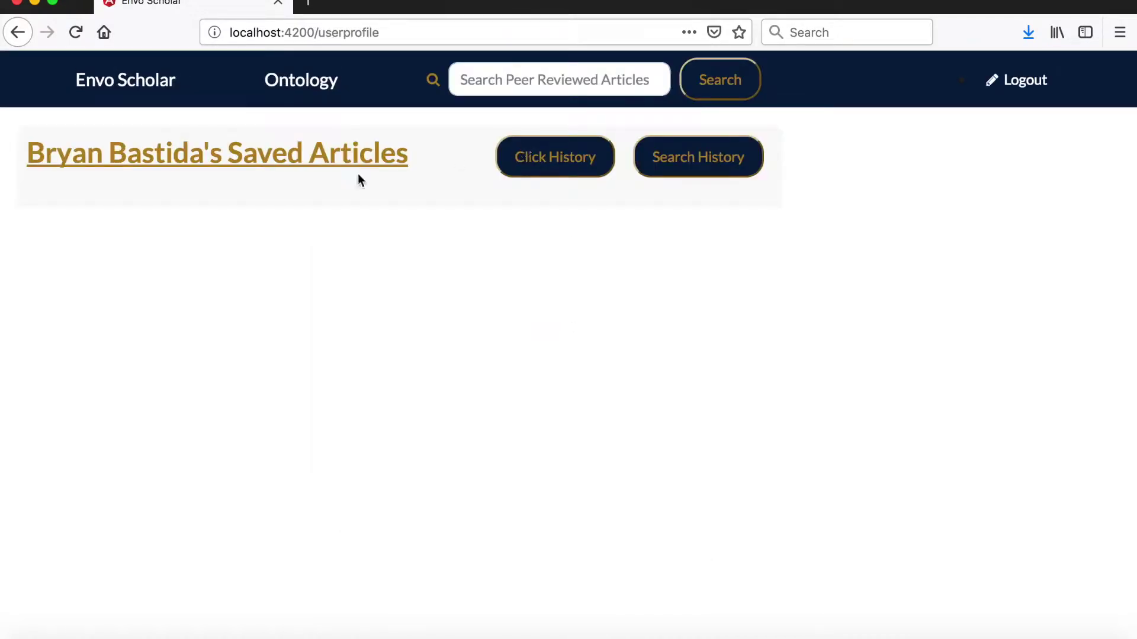
Open the North Sulawesi, Hong Kong heavy metals and PAH contamination articles from the swamps results.
left_click(539, 170)
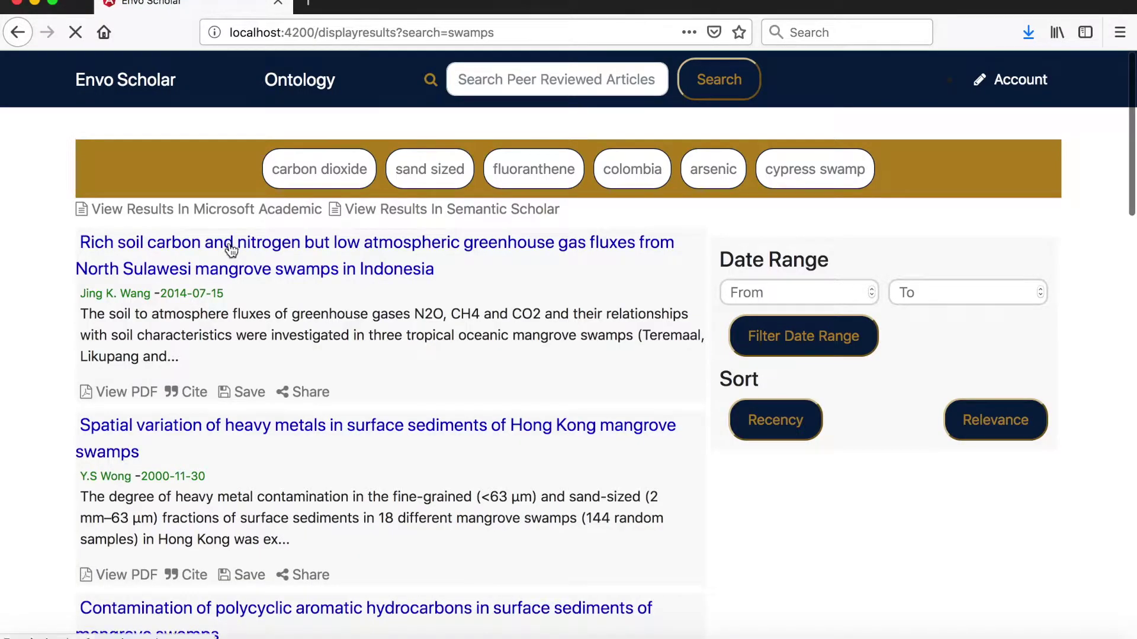
left_click(231, 247)
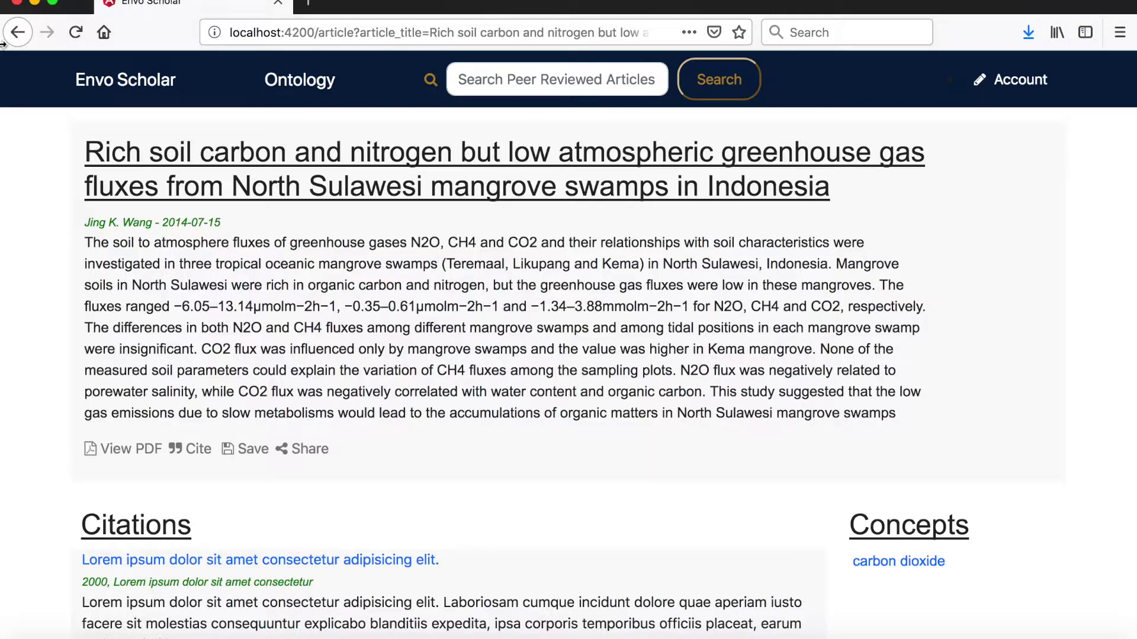
left_click(18, 32)
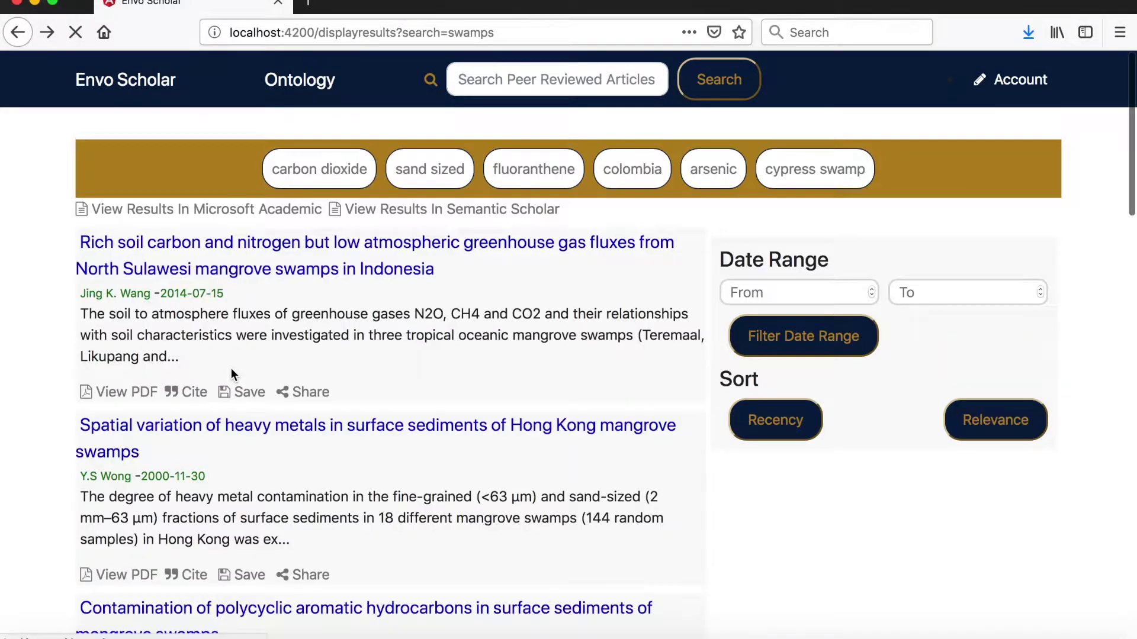
left_click(185, 431)
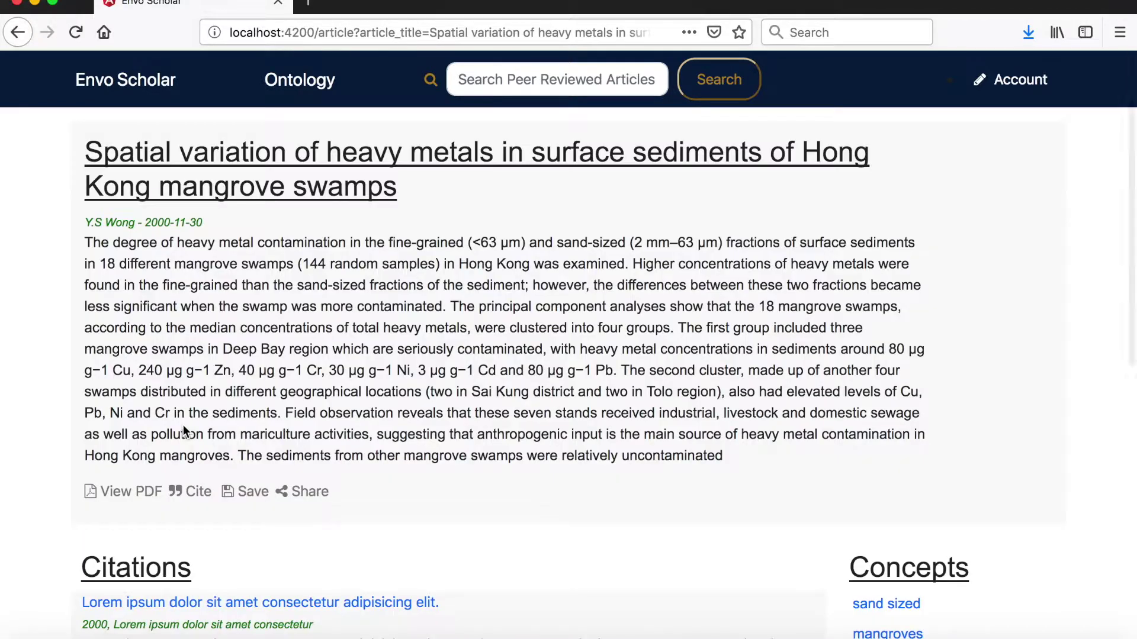
left_click(19, 33)
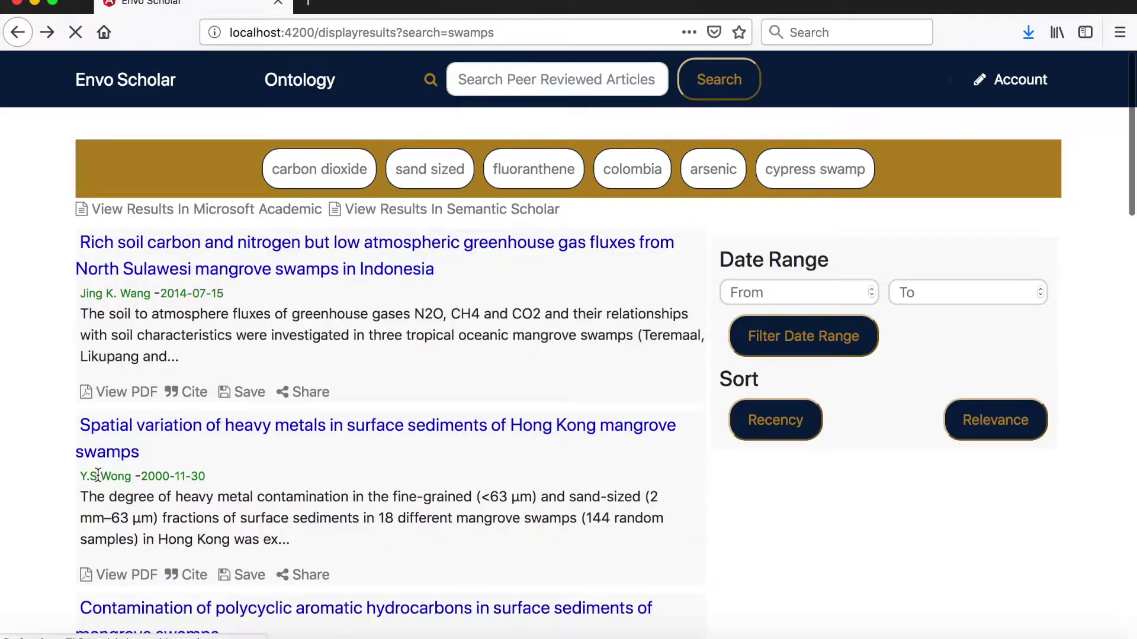
left_click(136, 609)
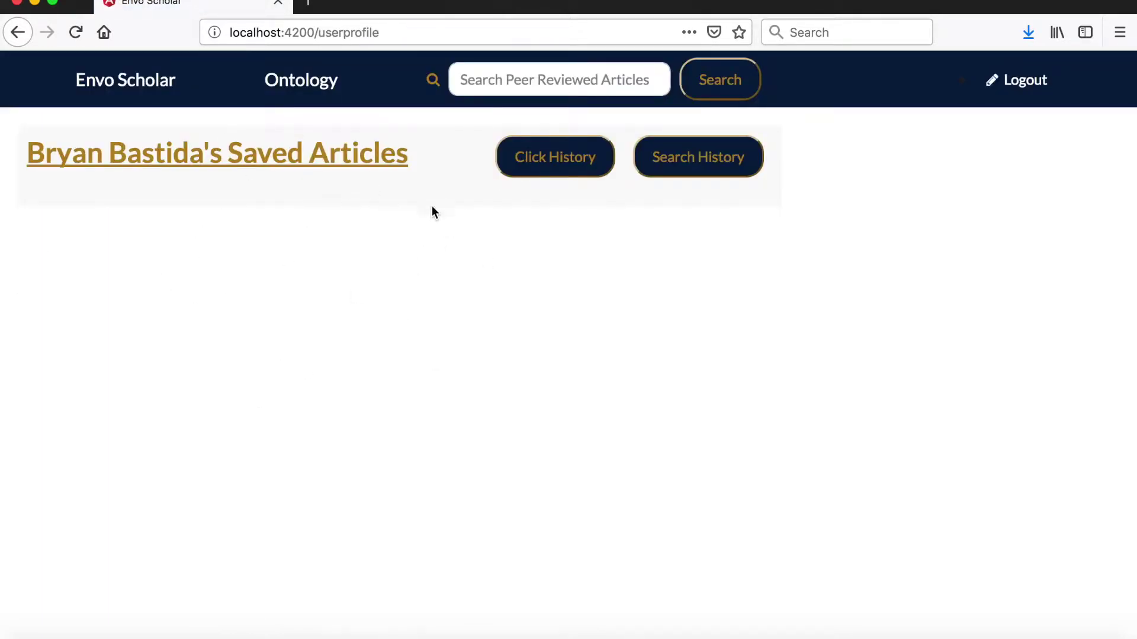
List the three clicked mangrove articles in Click History, then bring up the use case diagram.
left_click(541, 160)
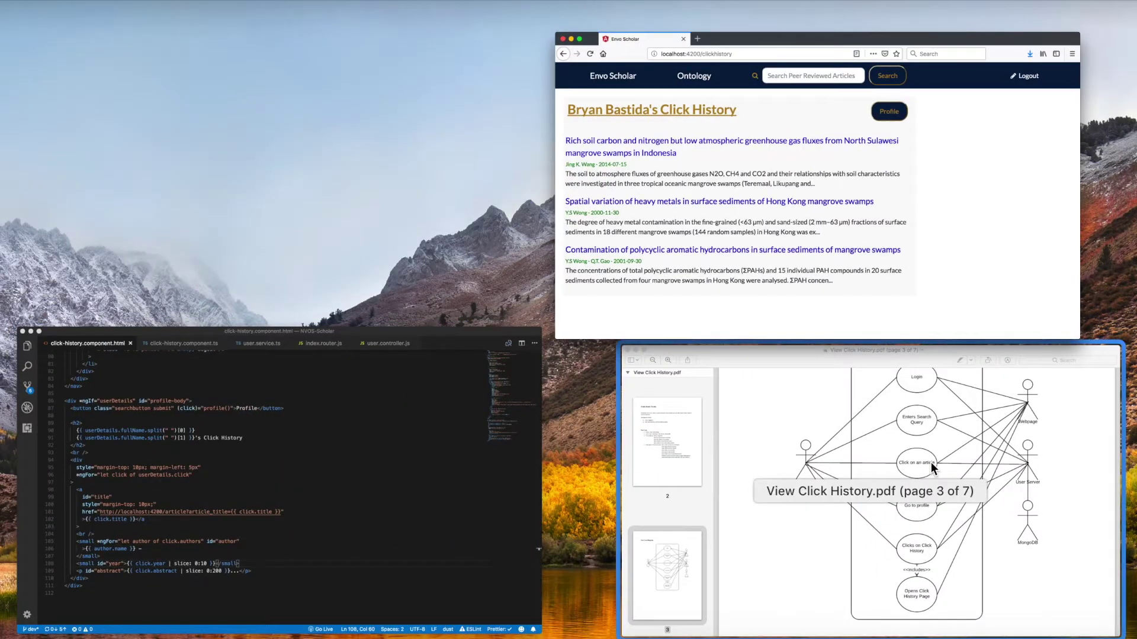
left_click(931, 466)
Scroll from the page 3 use-case diagram down to the page 4 sequence diagram.
scroll(412, 282, "up", 5)
scroll(412, 283, "down", 1)
scroll(413, 283, "down", 1)
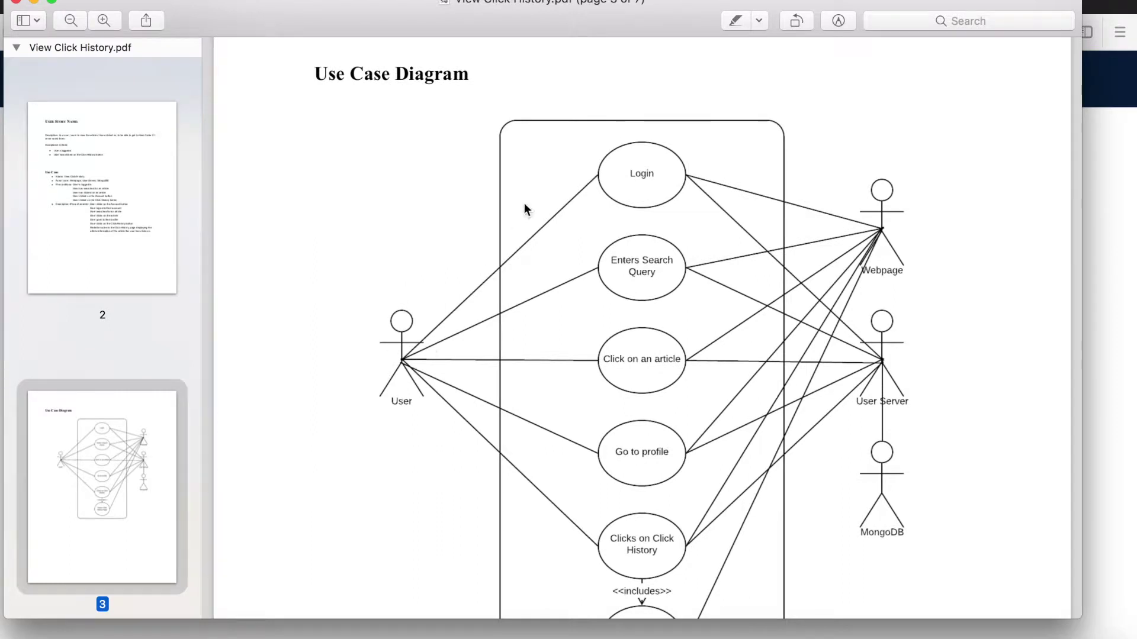
scroll(648, 165, "down", 1)
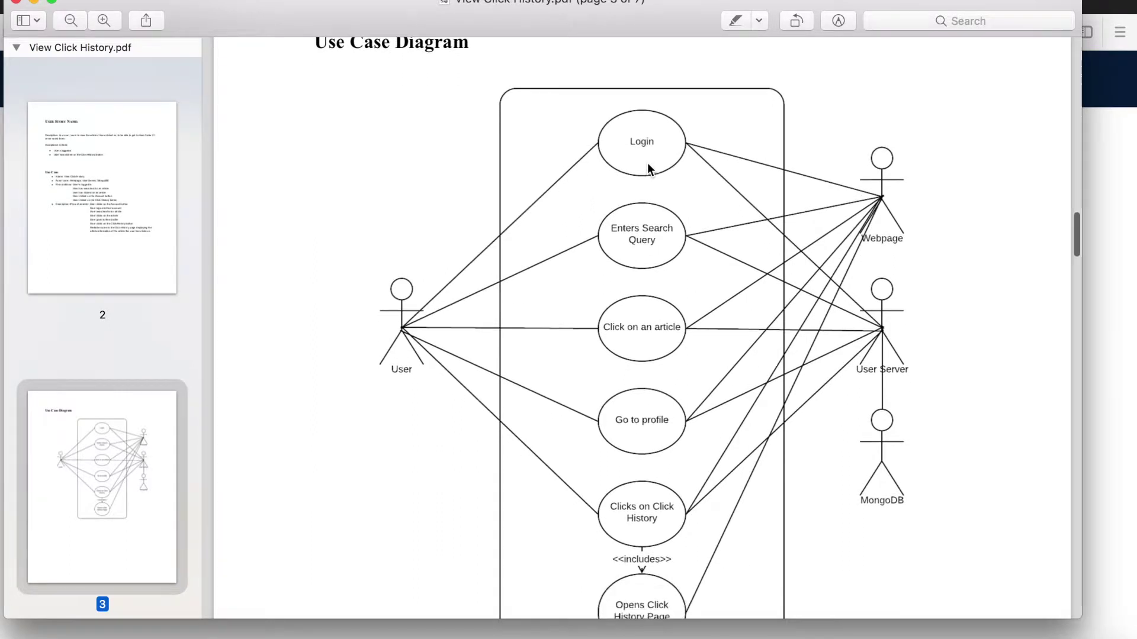
scroll(647, 247, "down", 2)
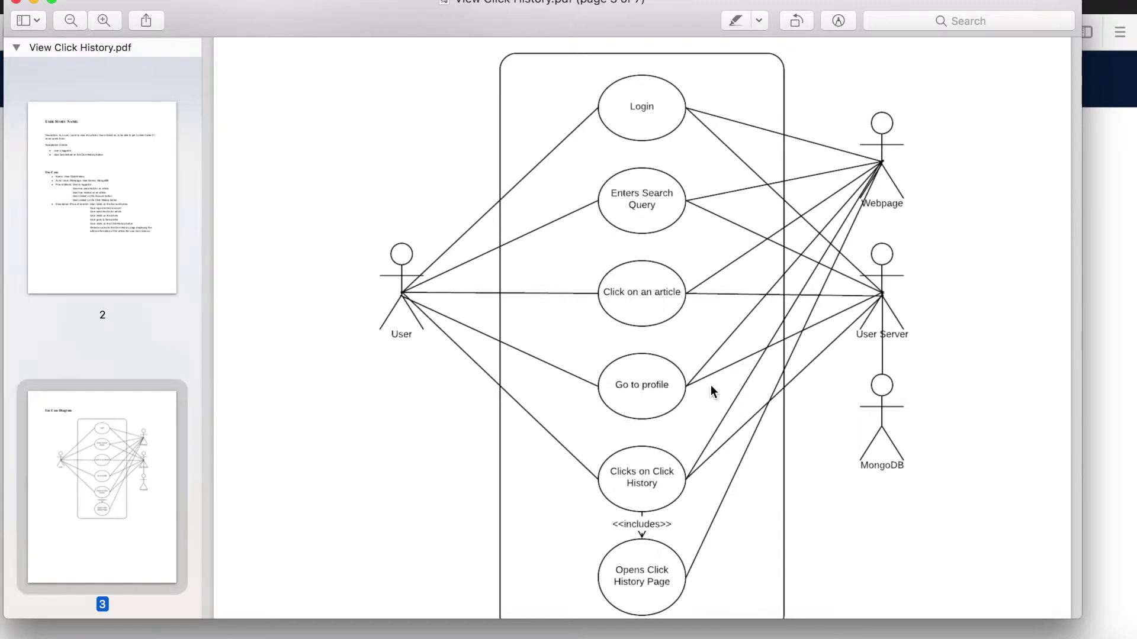
scroll(674, 368, "down", 2)
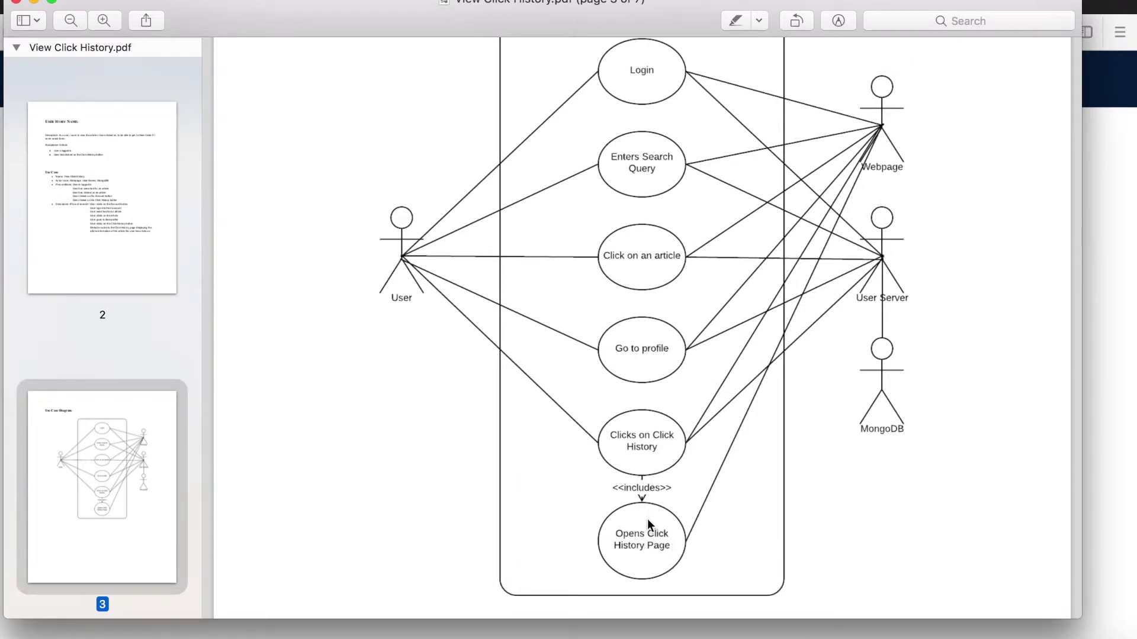
scroll(383, 377, "down", 10)
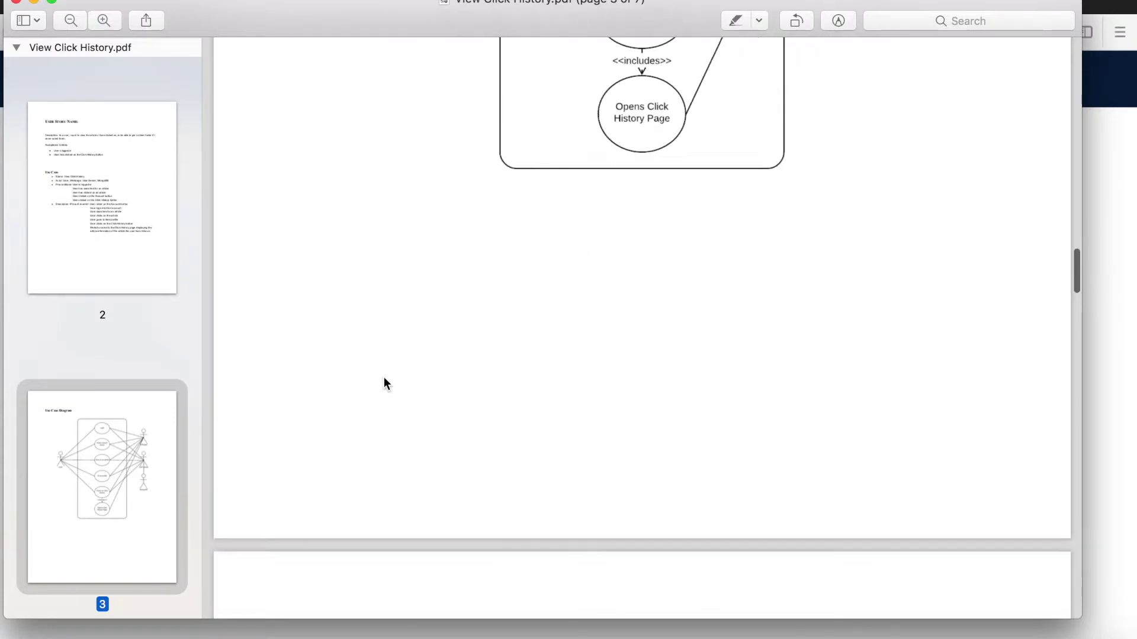
scroll(383, 376, "down", 6)
scroll(385, 384, "down", 8)
scroll(385, 383, "down", 3)
Scroll through the sequence diagram past Display Click History to the page 5 class diagram.
scroll(385, 383, "down", 1)
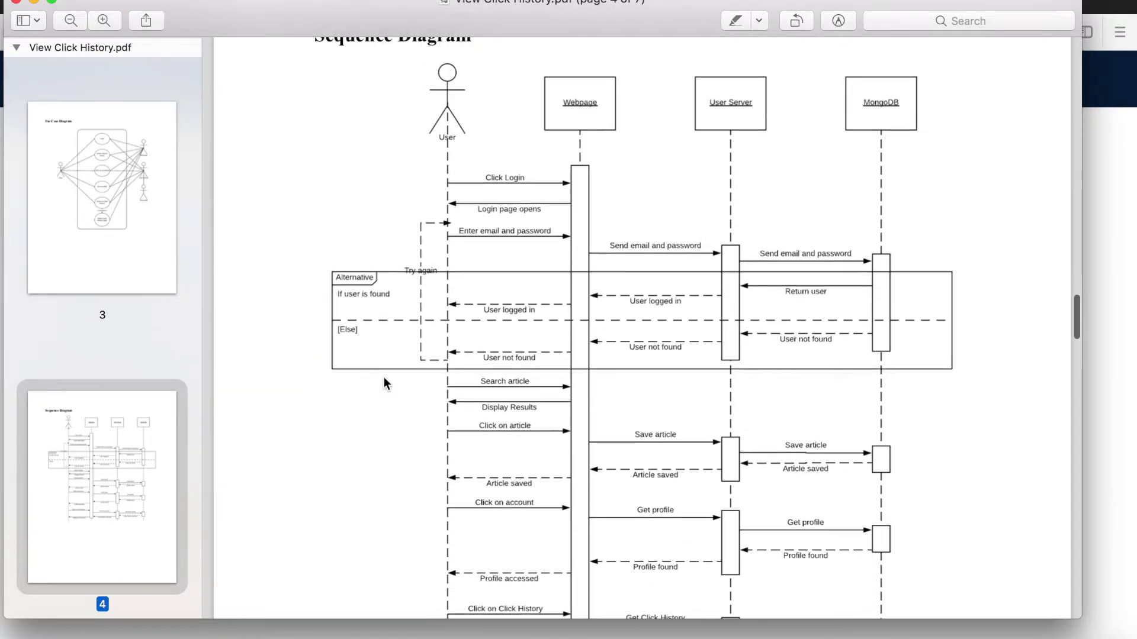
scroll(384, 383, "down", 2)
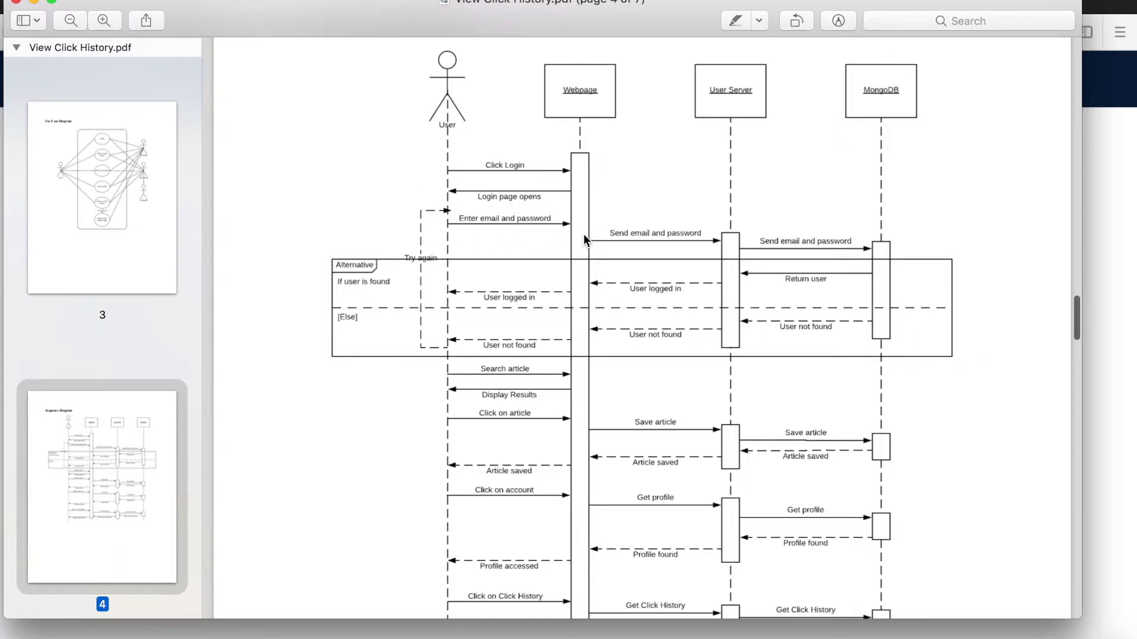
scroll(812, 246, "down", 2)
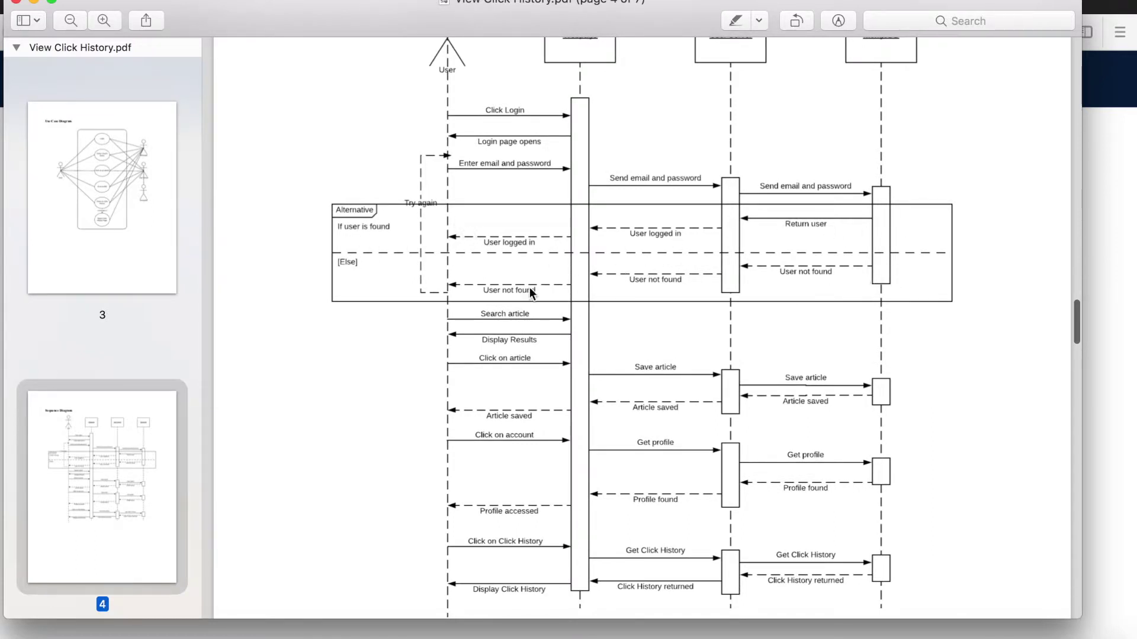
scroll(395, 290, "down", 2)
scroll(396, 290, "down", 1)
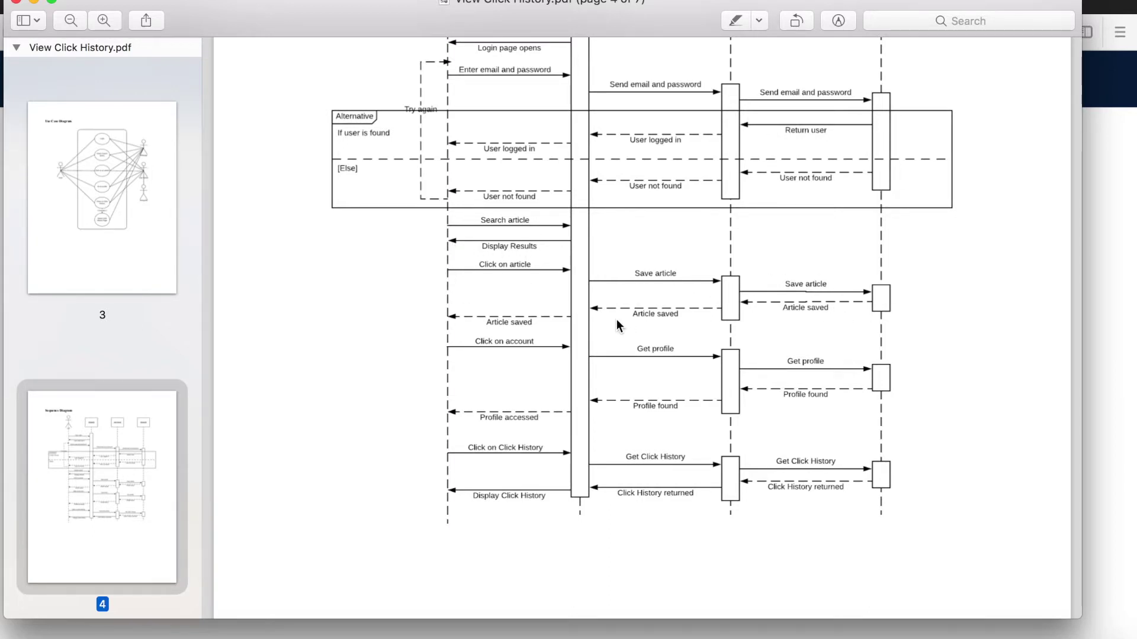
scroll(427, 343, "down", 3)
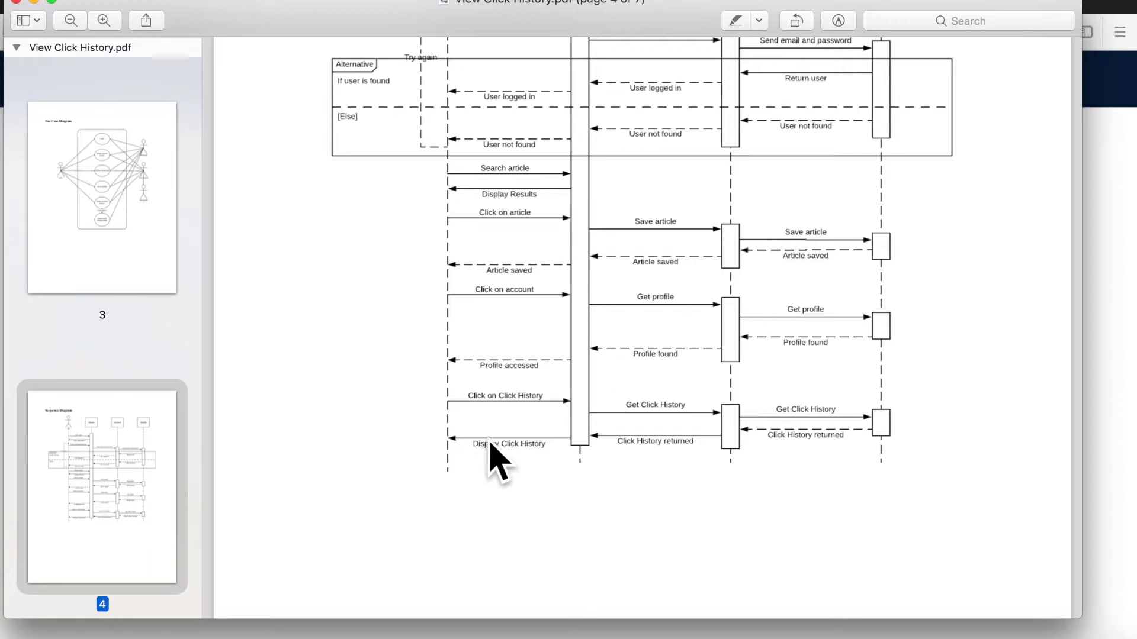
scroll(401, 326, "down", 1)
scroll(401, 322, "down", 5)
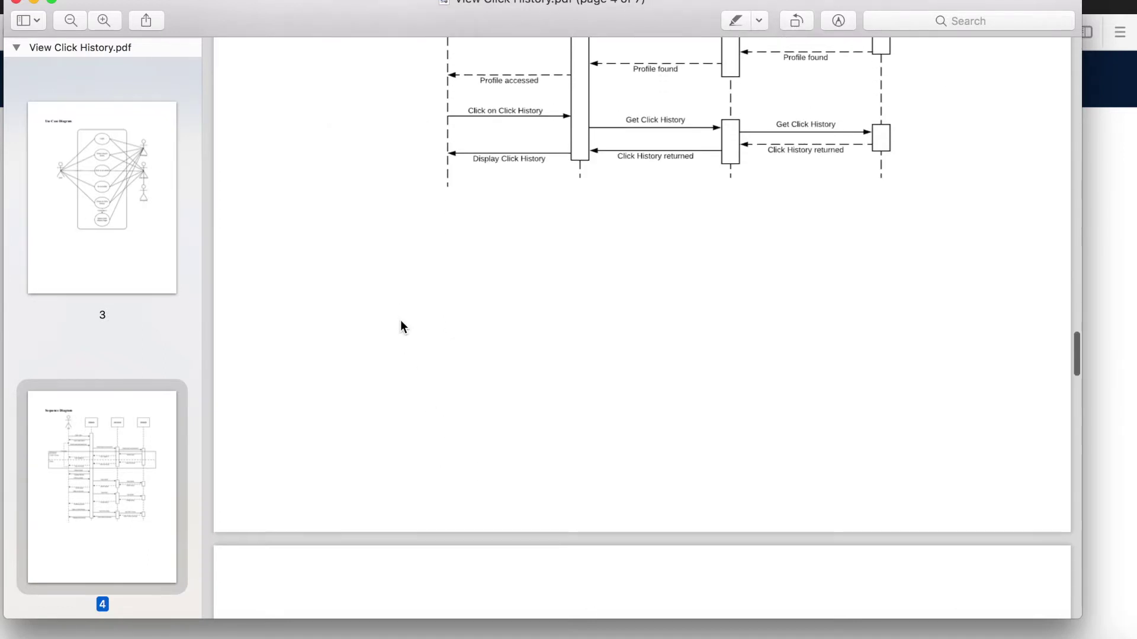
scroll(401, 323, "down", 5)
scroll(401, 323, "down", 1)
scroll(401, 323, "down", 2)
scroll(400, 325, "down", 5)
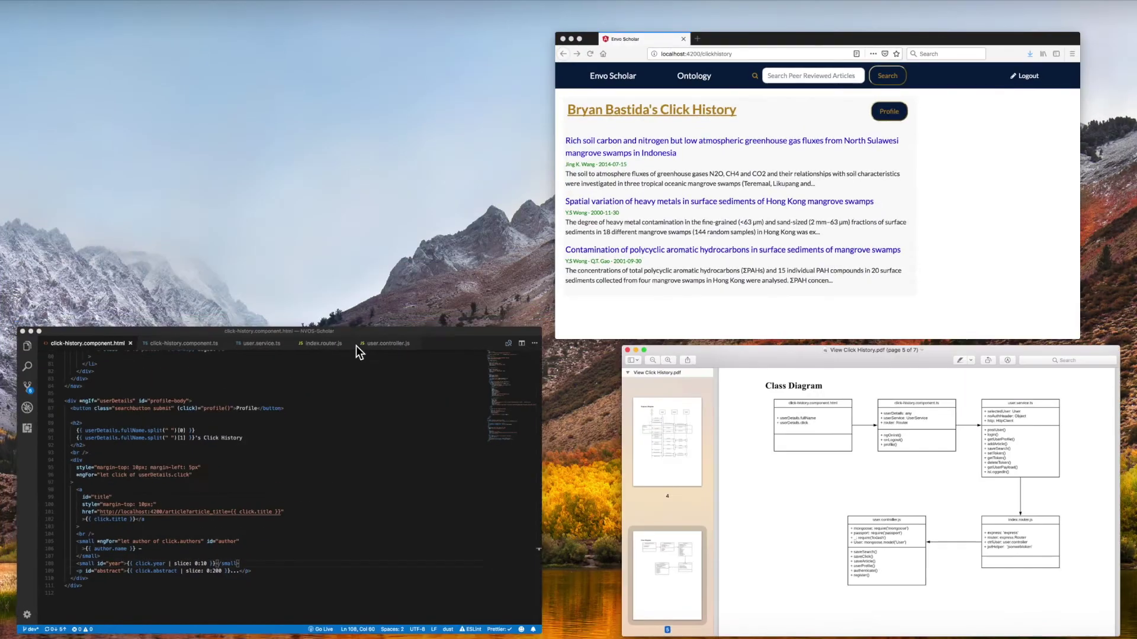
left_click(357, 346)
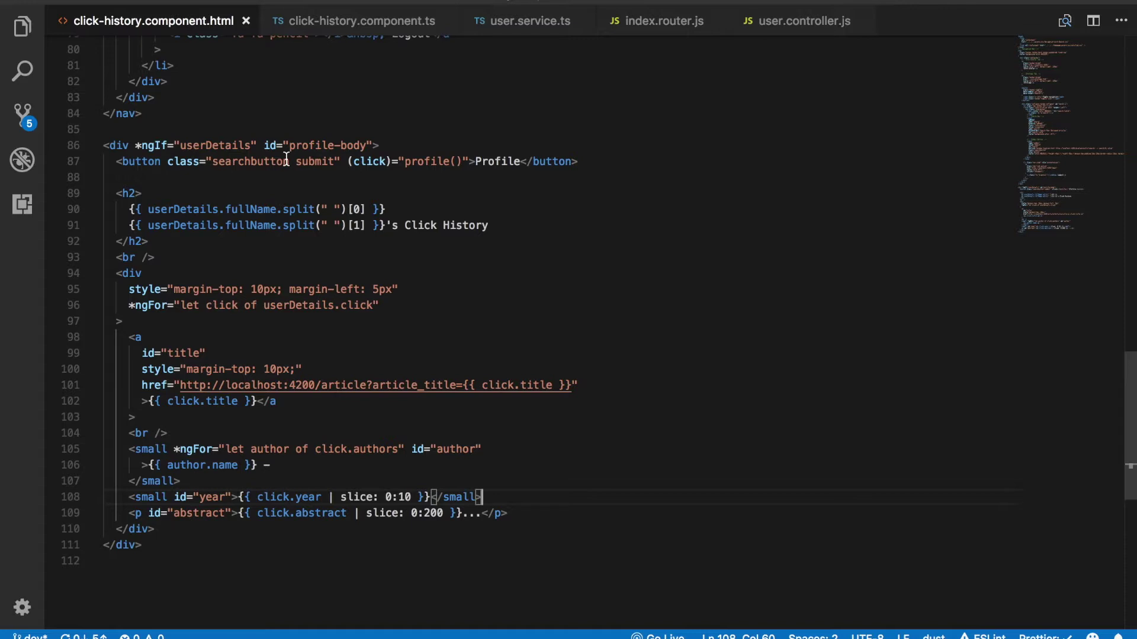
Highlight userDetails on line 86, then switch to click-history.component.ts.
double_click(209, 142)
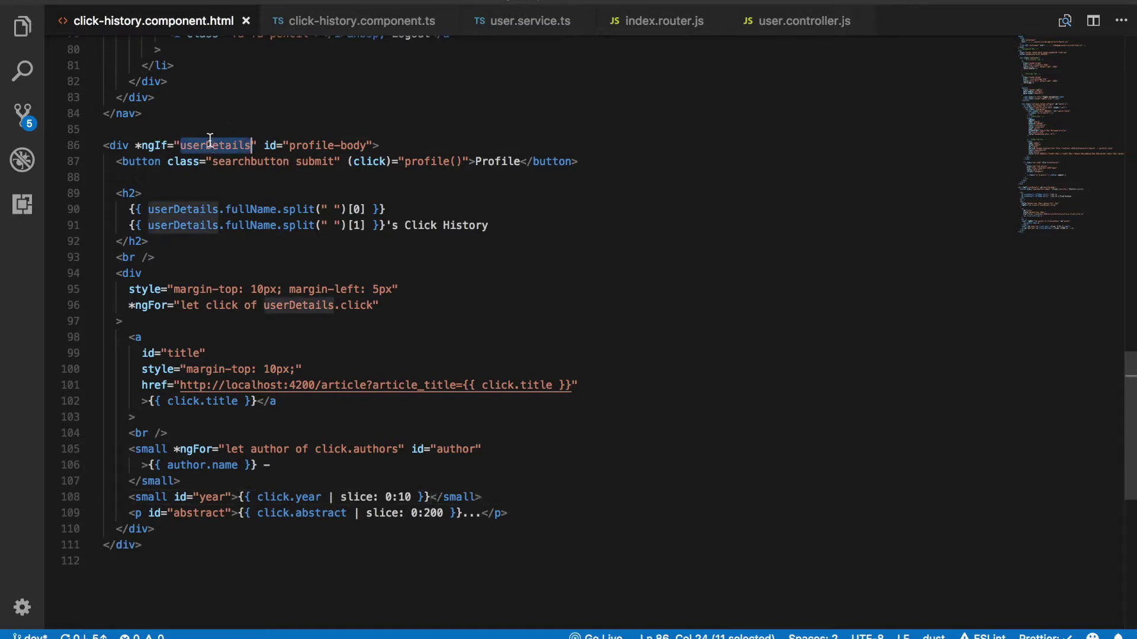
left_click(322, 24)
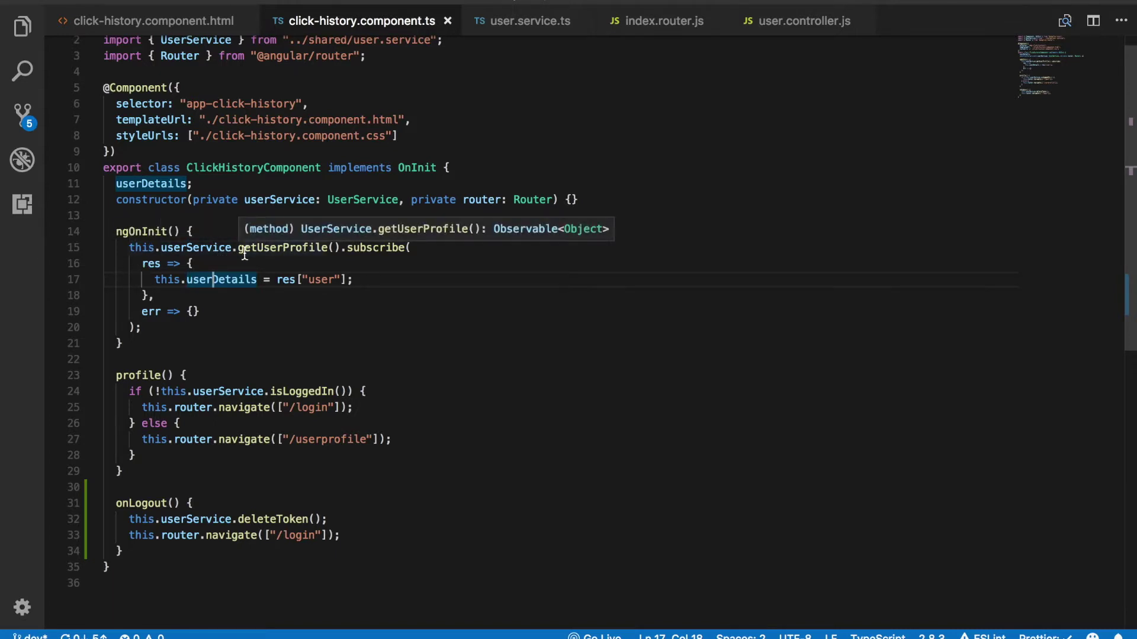
Jump to the getUserProfile definition in user.service.ts, then switch to index.router.js.
mouse_move(267, 248)
left_click(268, 250, "ctrl")
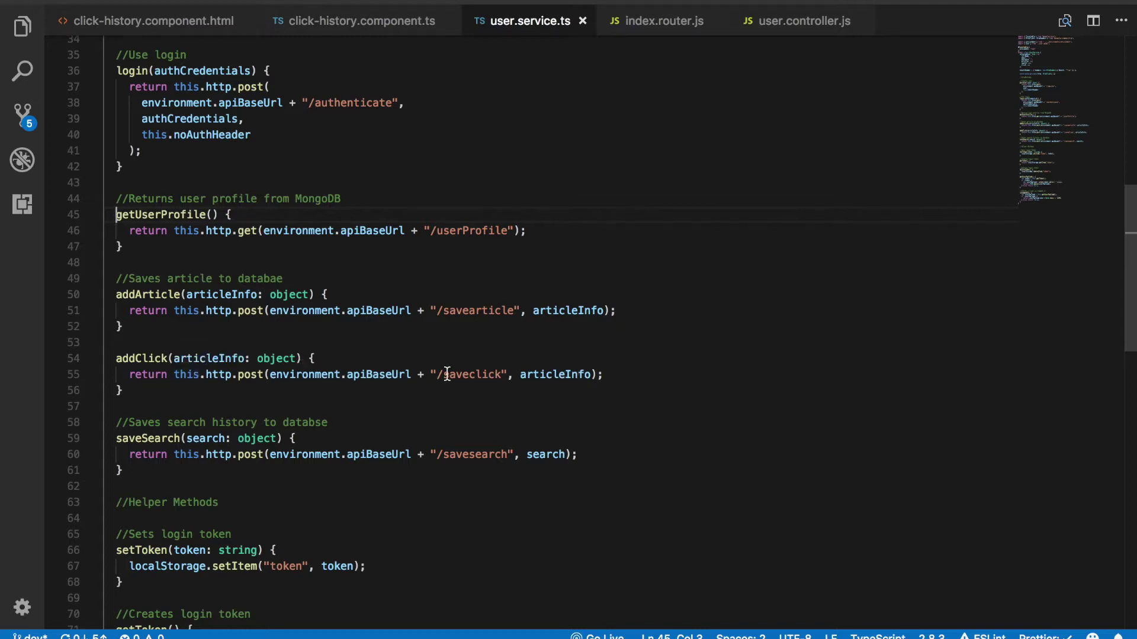
left_click(636, 27)
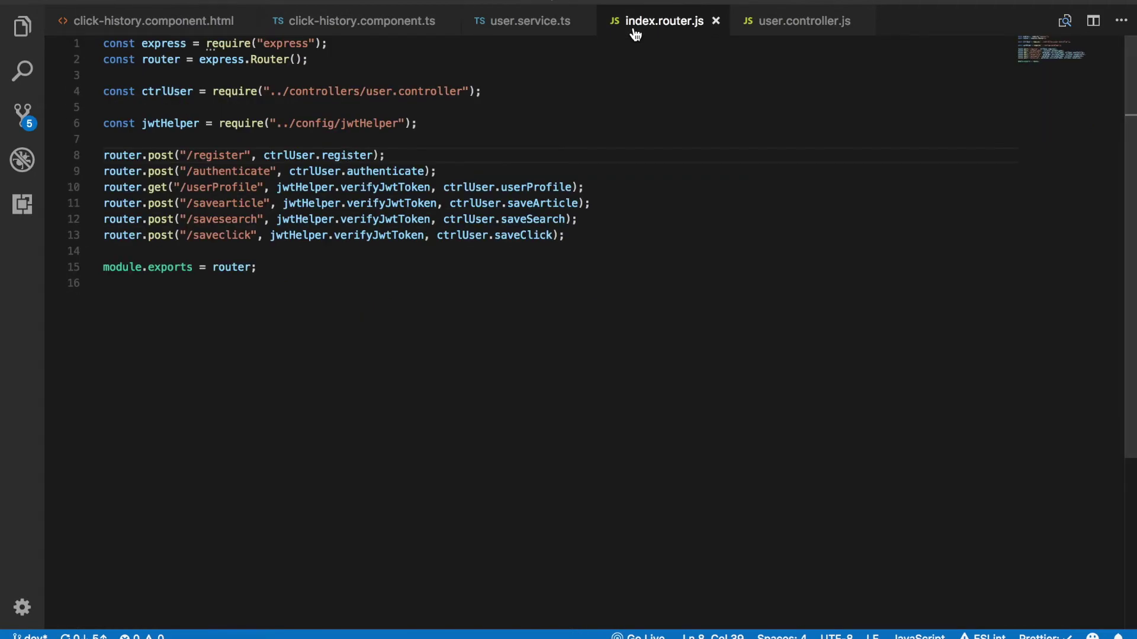
Select the userProfile and saveclick route lines, then switch to user.controller.js.
triple_click(222, 188)
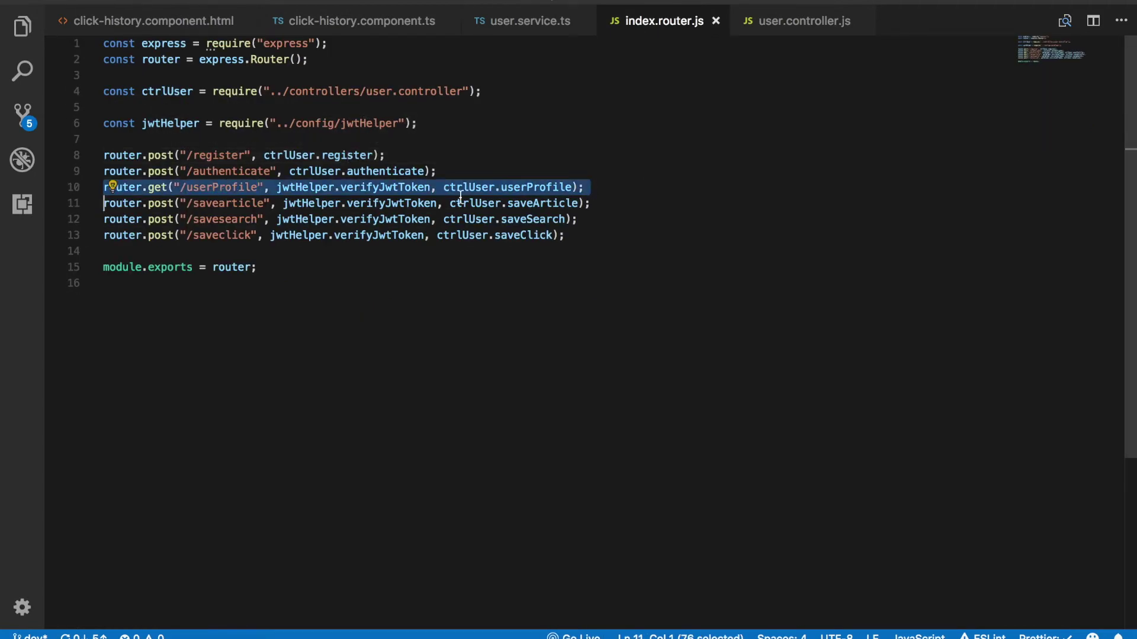
triple_click(208, 235)
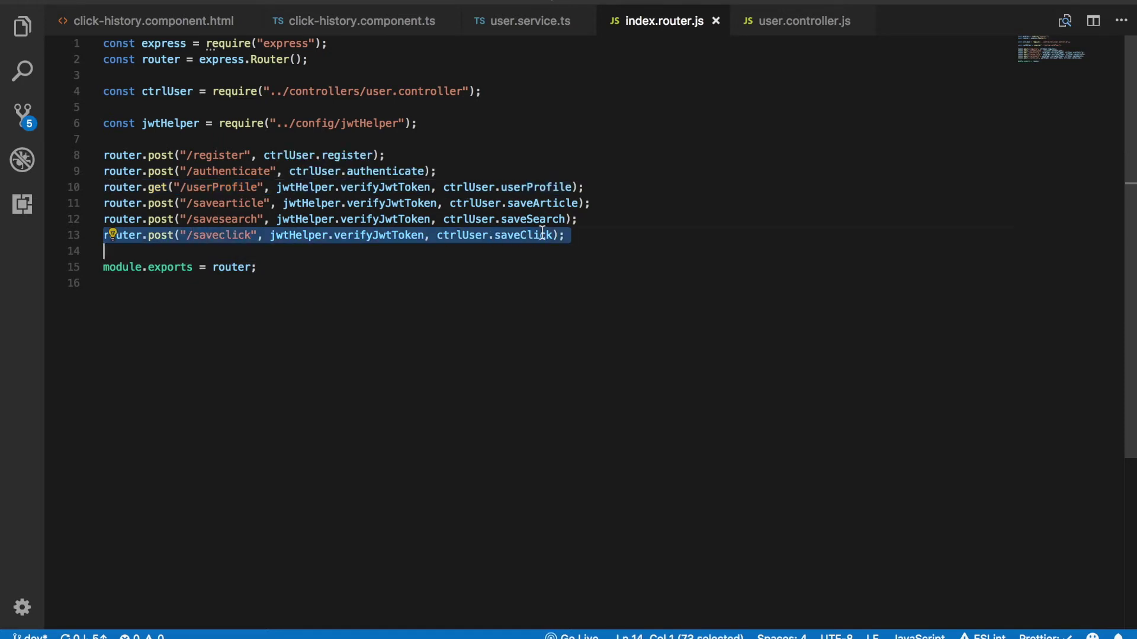
left_click(771, 23)
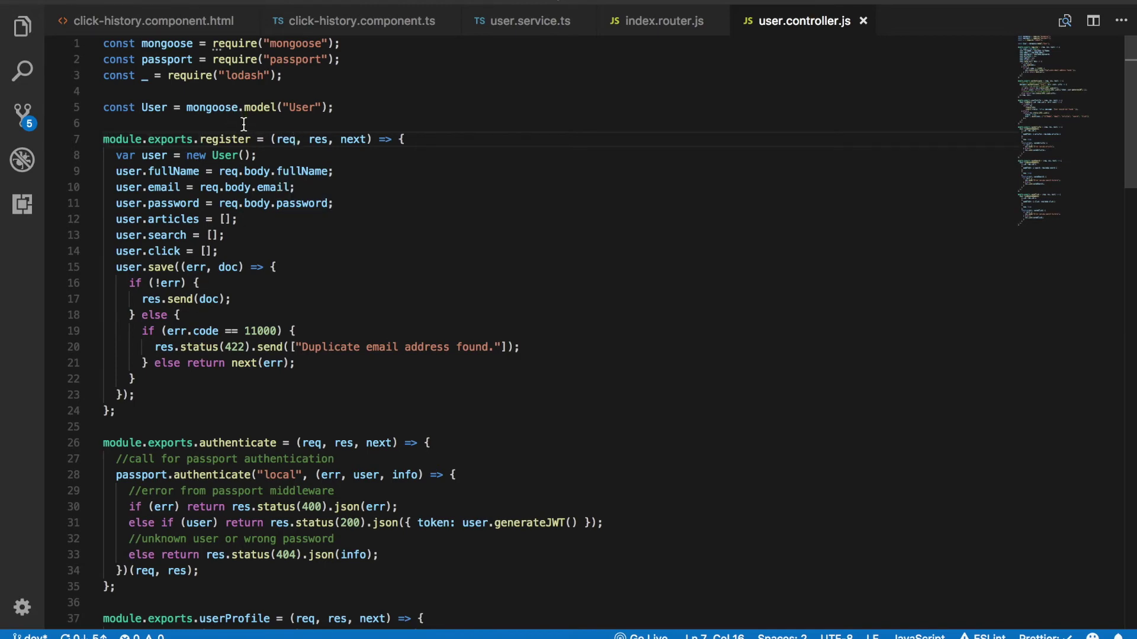
Scroll user.controller.js down to the saveSearch and saveClick handlers at the end.
scroll(226, 170, "down", 5)
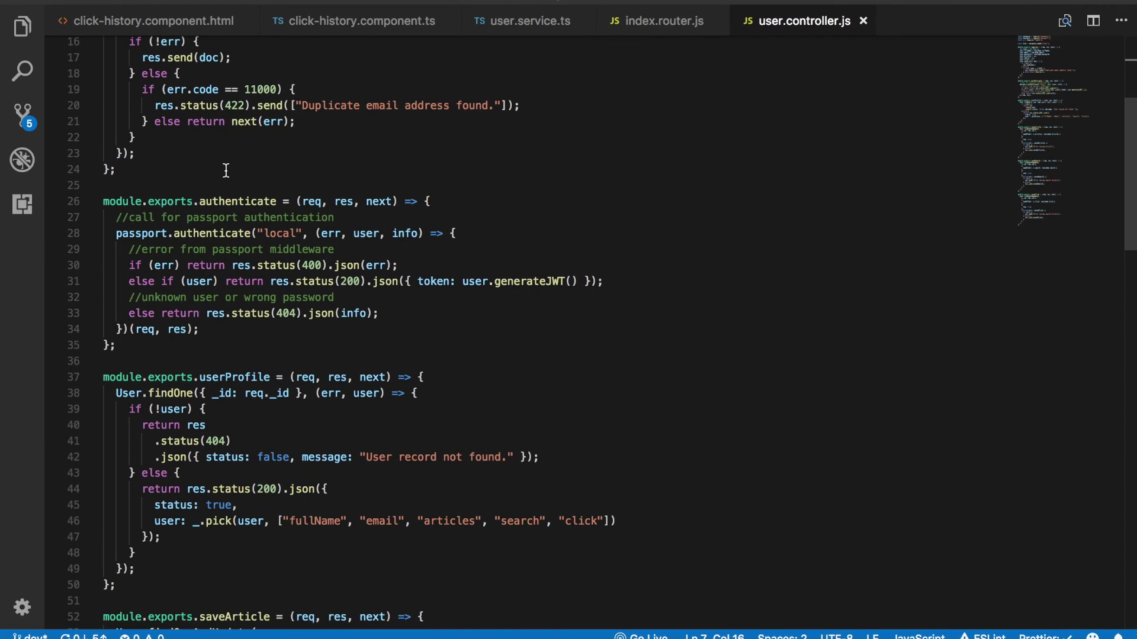
scroll(226, 170, "down", 4)
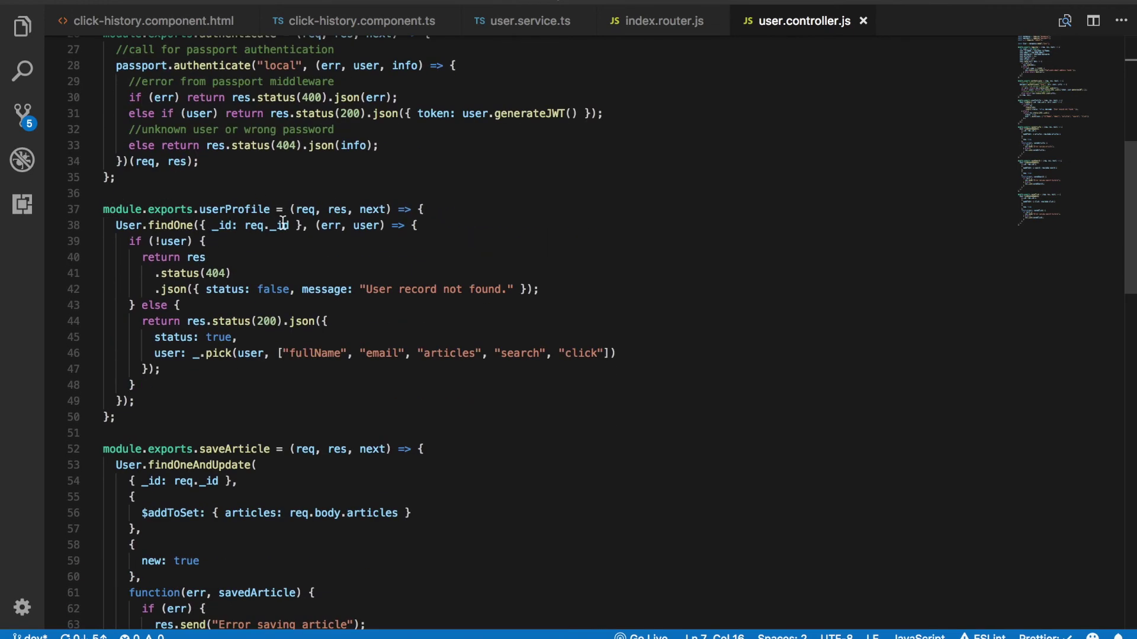
scroll(283, 222, "down", 5)
scroll(283, 222, "down", 4)
scroll(283, 222, "down", 5)
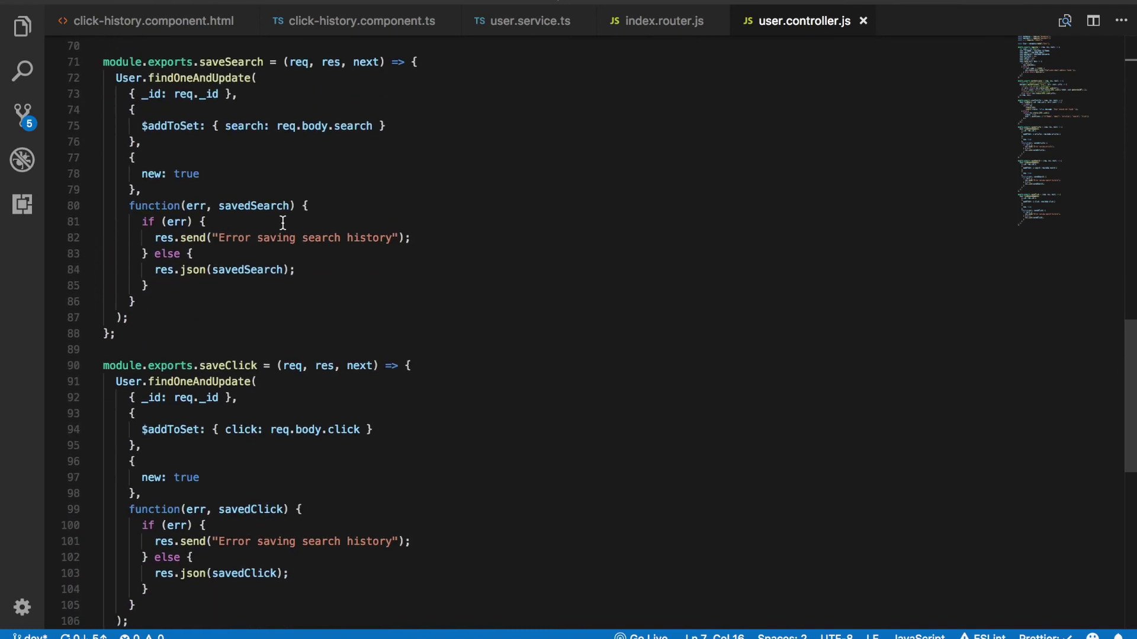
scroll(283, 222, "down", 1)
scroll(283, 222, "down", 1)
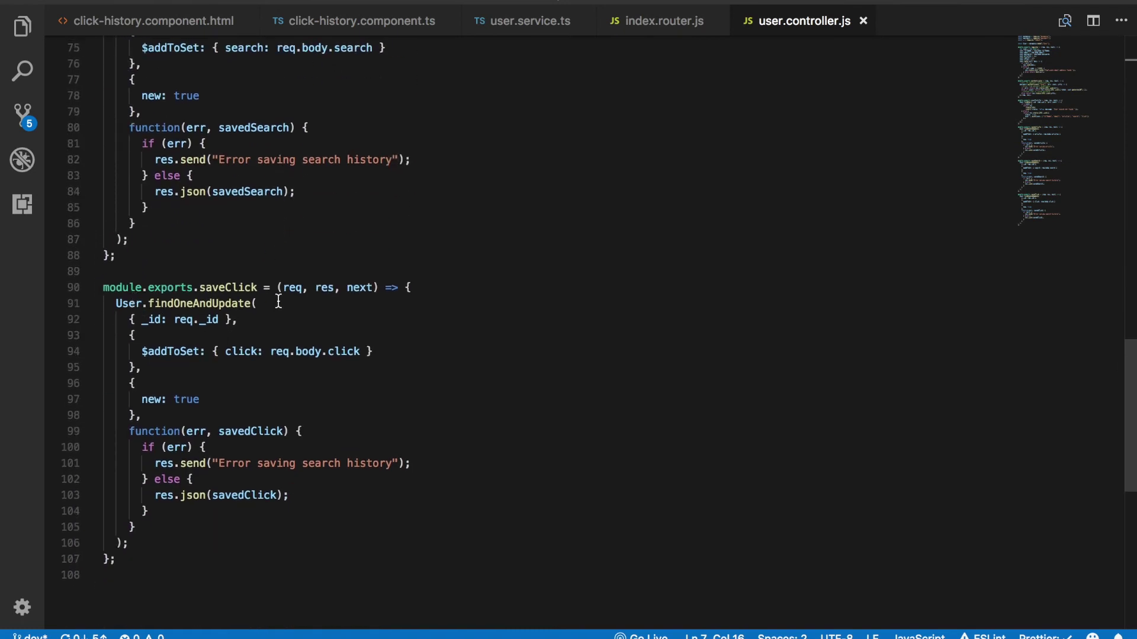